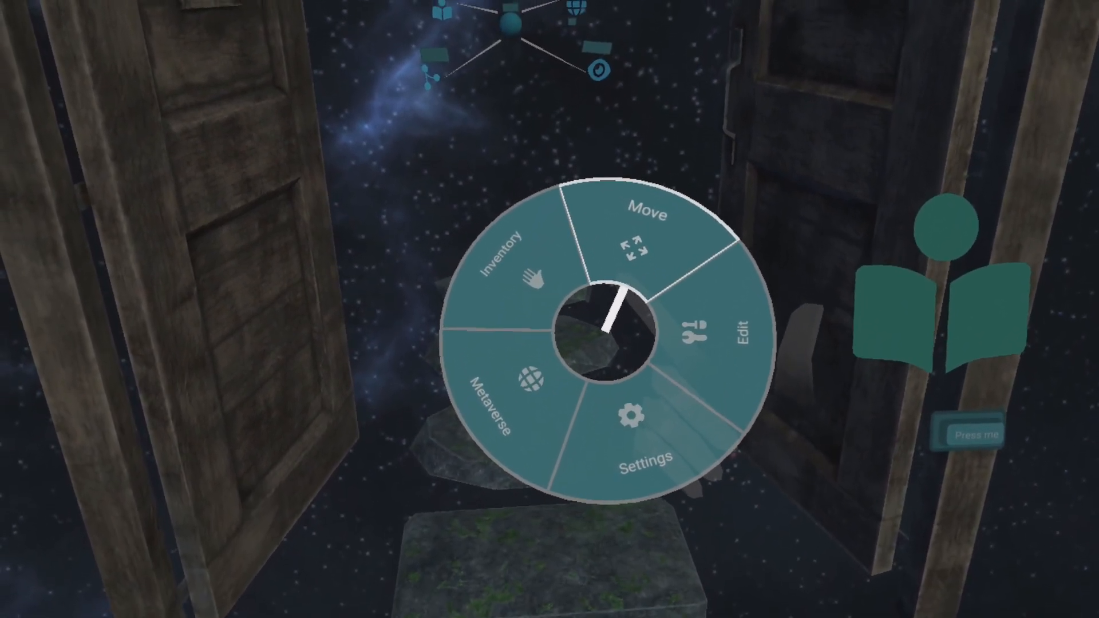
# Teleport from the doorway to the Options mind map floating beyond the open doors
pyautogui.click(636, 304)
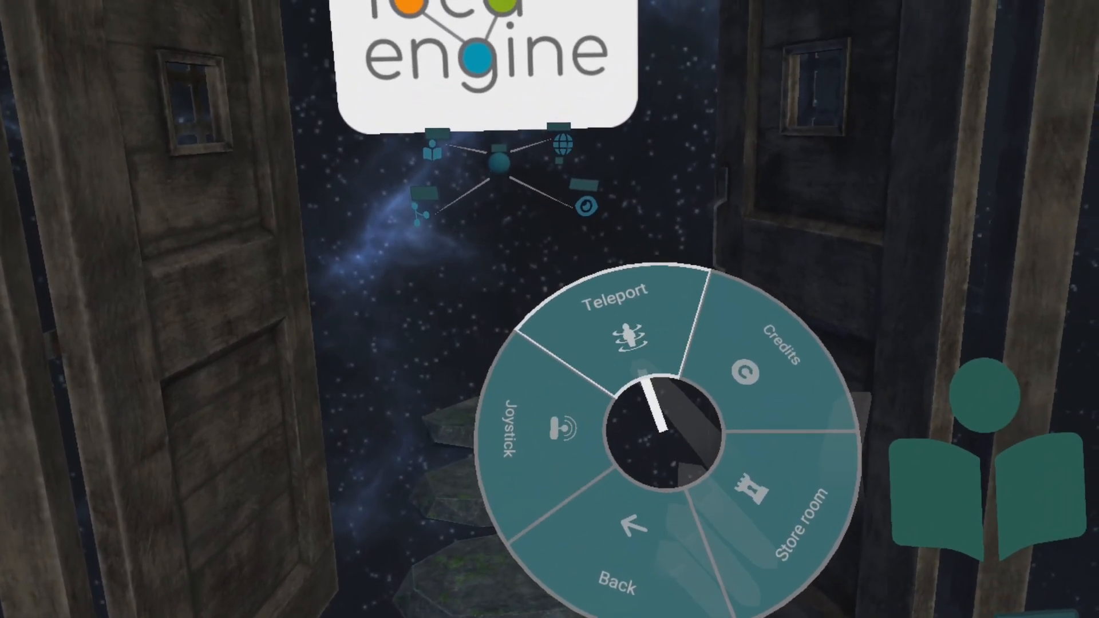
pyautogui.click(631, 298)
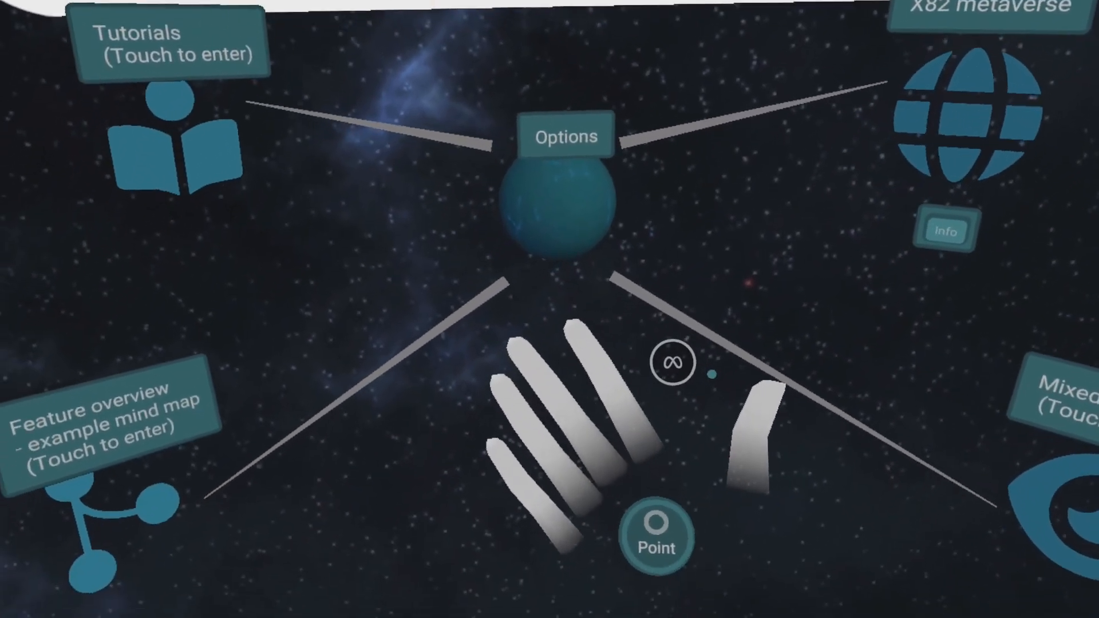
# Activate joystick movement, travel backwards from the Options mind map to behind the open doors, and close the joystick
pyautogui.click(572, 358)
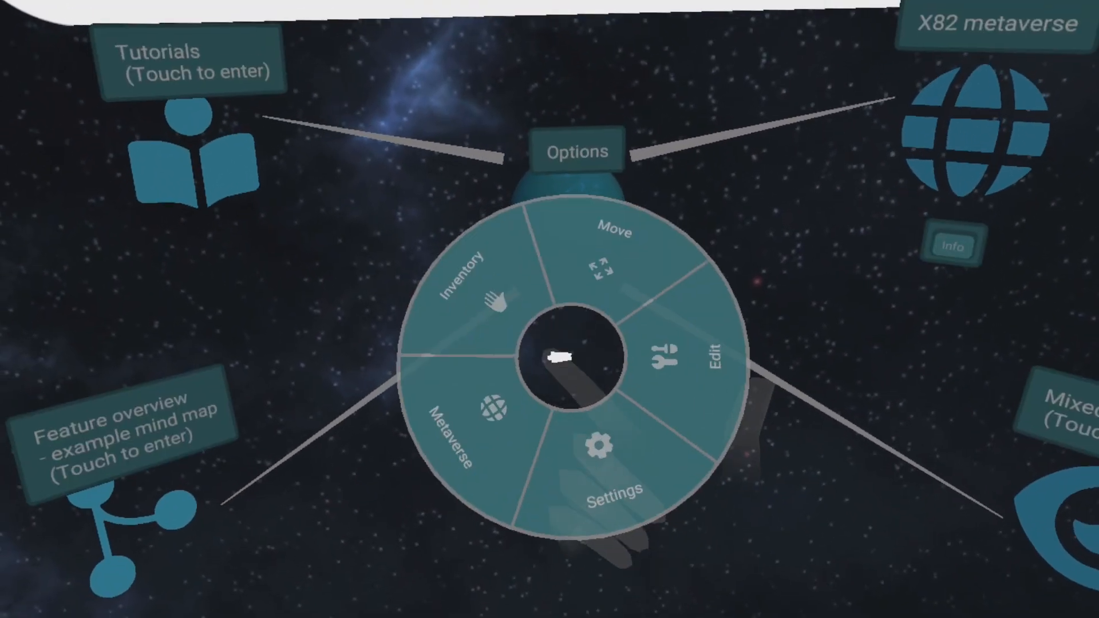
pyautogui.click(640, 265)
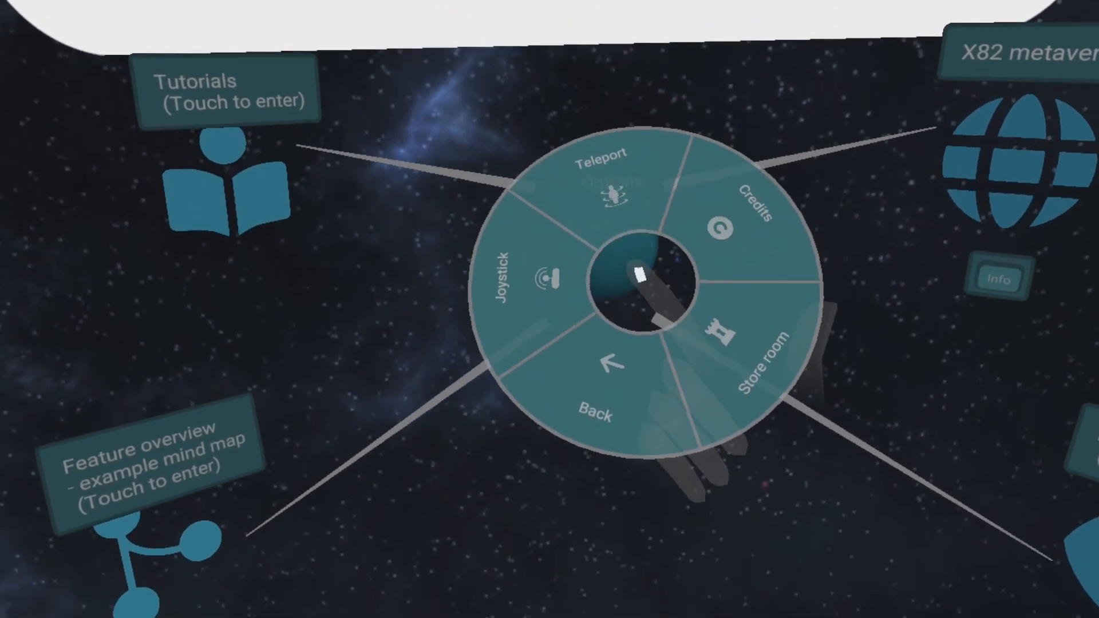
pyautogui.click(555, 293)
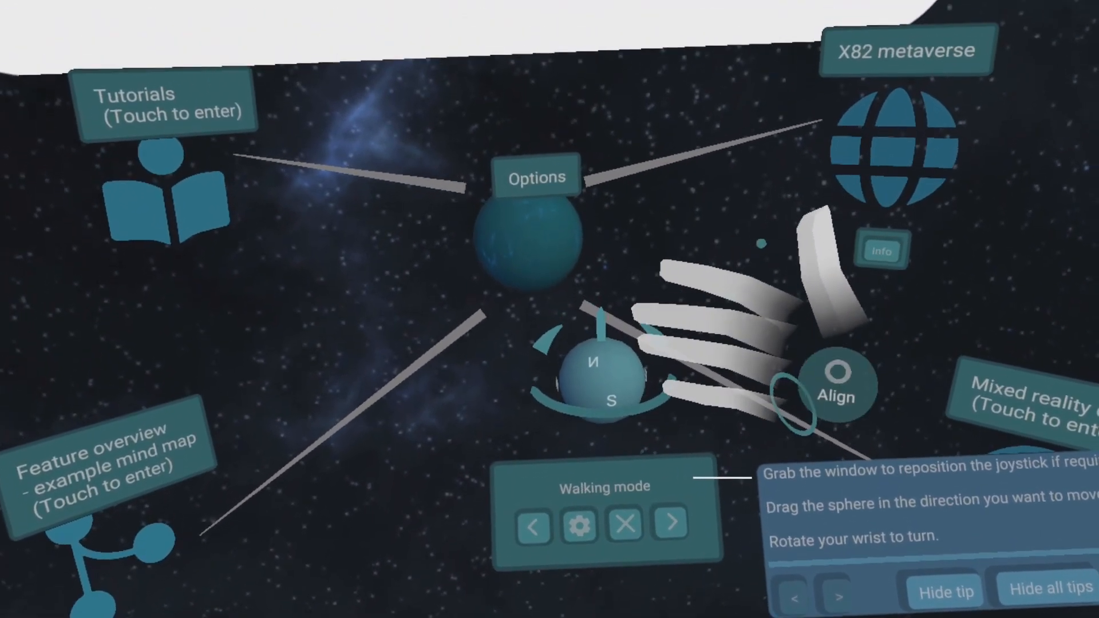
pyautogui.moveTo(619, 389); pyautogui.dragTo(606, 544)
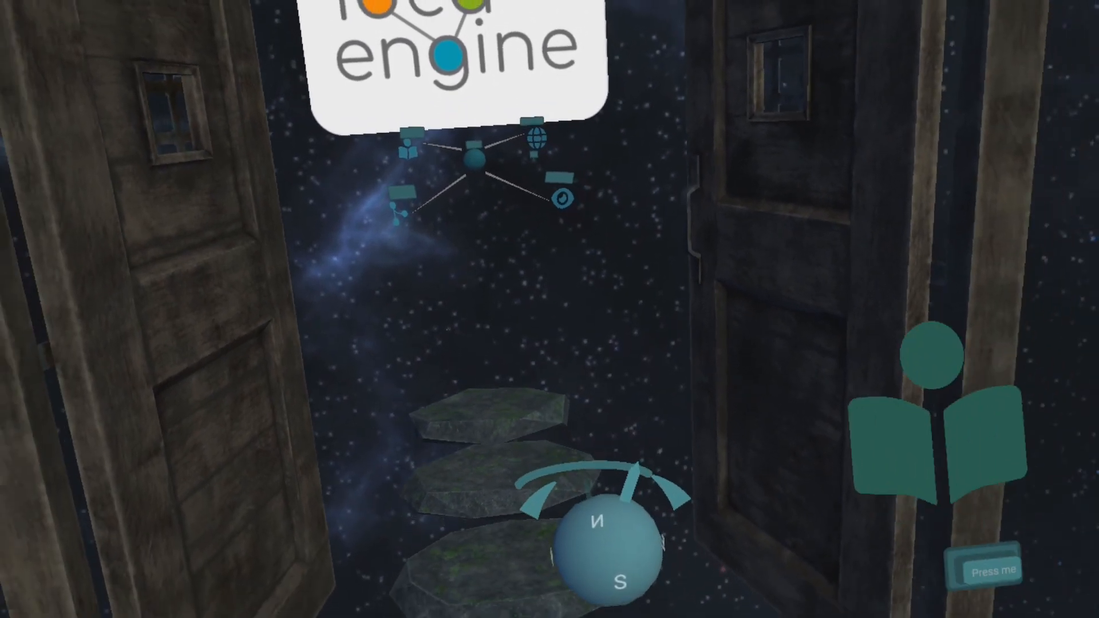
pyautogui.click(613, 612)
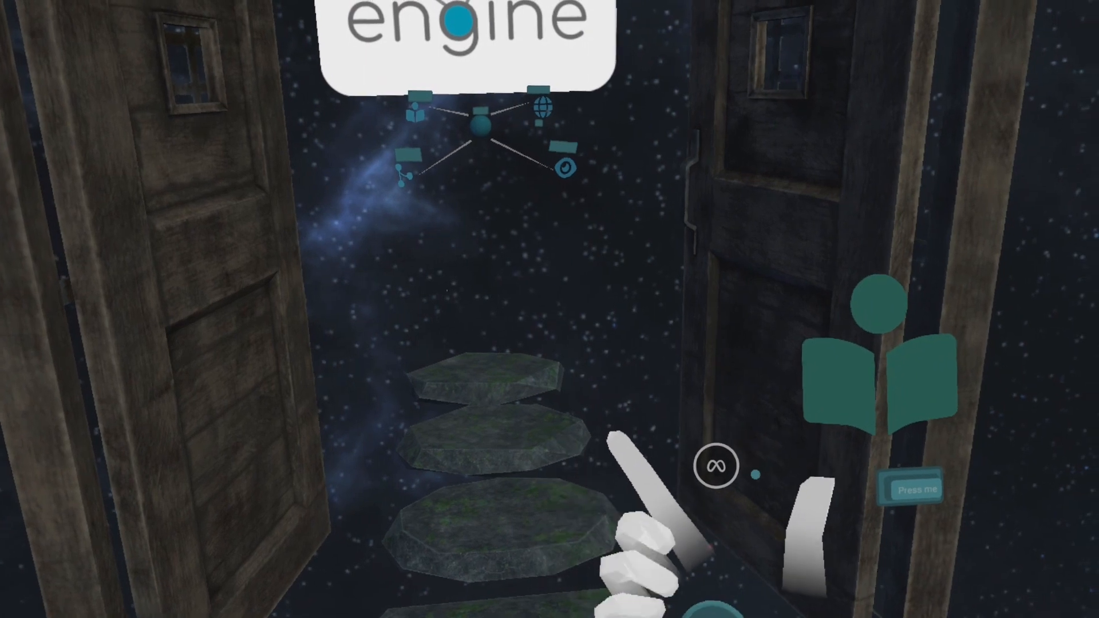
# Pause play of the scene so that its nodes can be edited
pyautogui.click(610, 450)
pyautogui.click(689, 395)
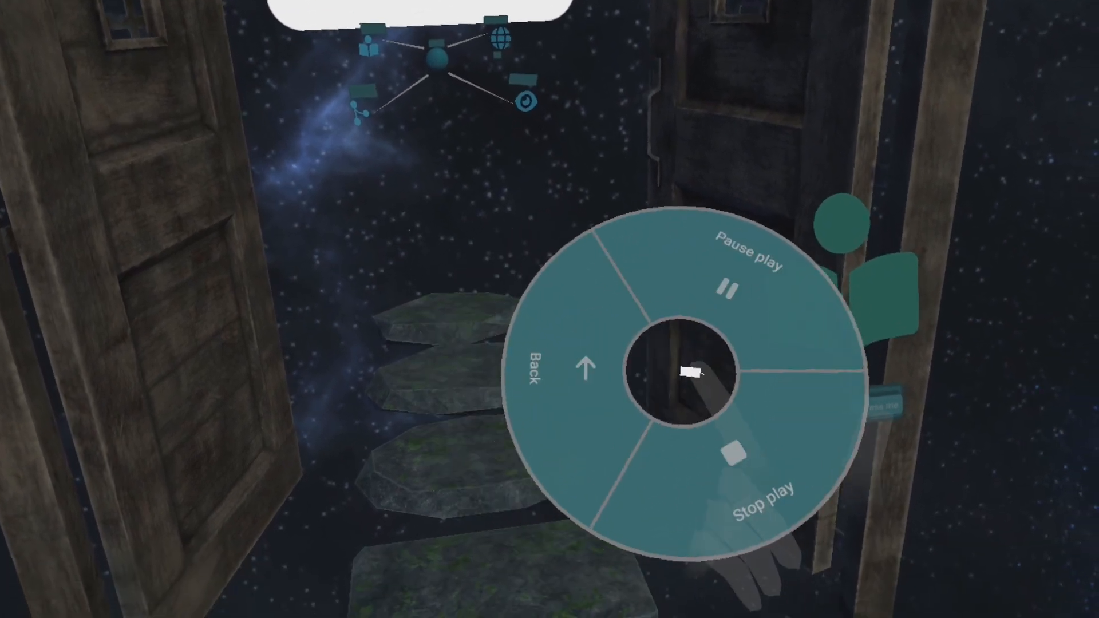
pyautogui.click(704, 294)
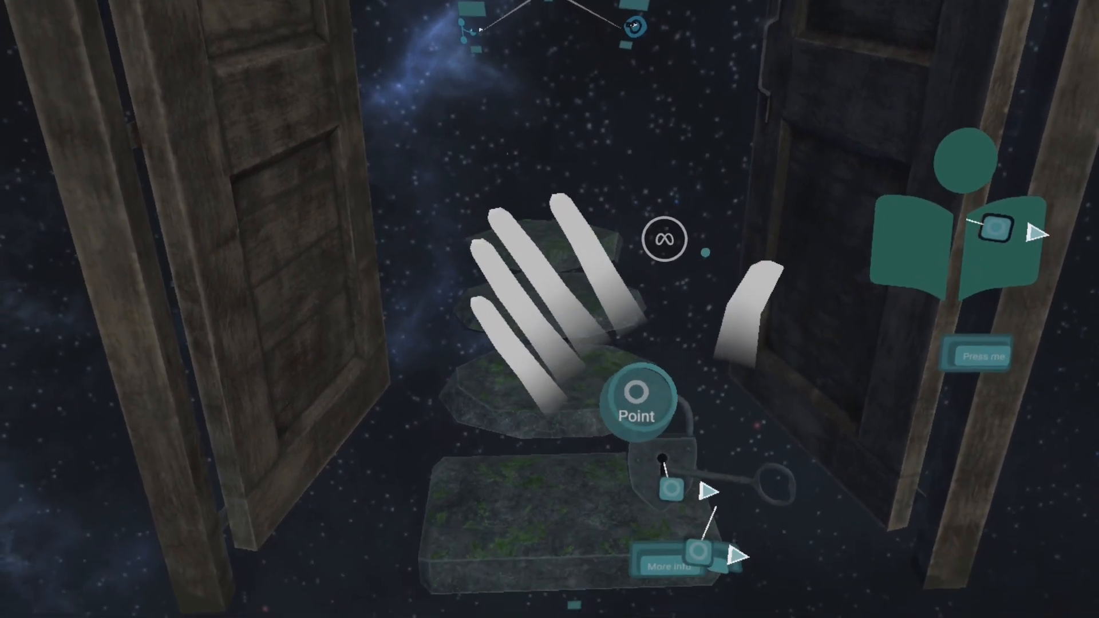
# Add a ball node to the scene and rename its copy Ball2
pyautogui.click(548, 239)
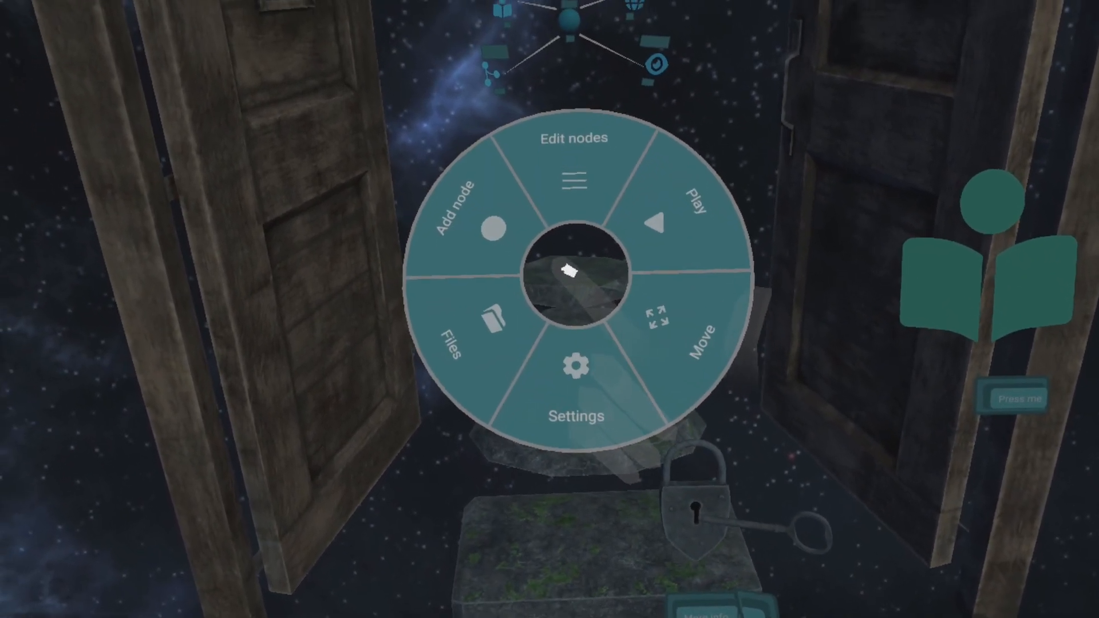
pyautogui.click(466, 189)
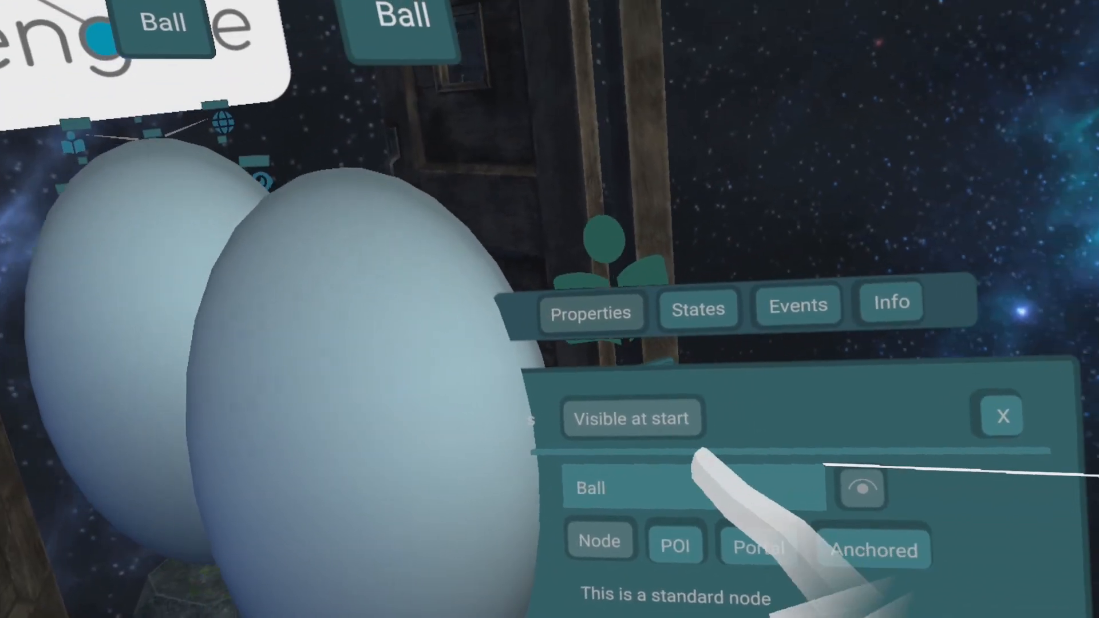
pyautogui.click(701, 475)
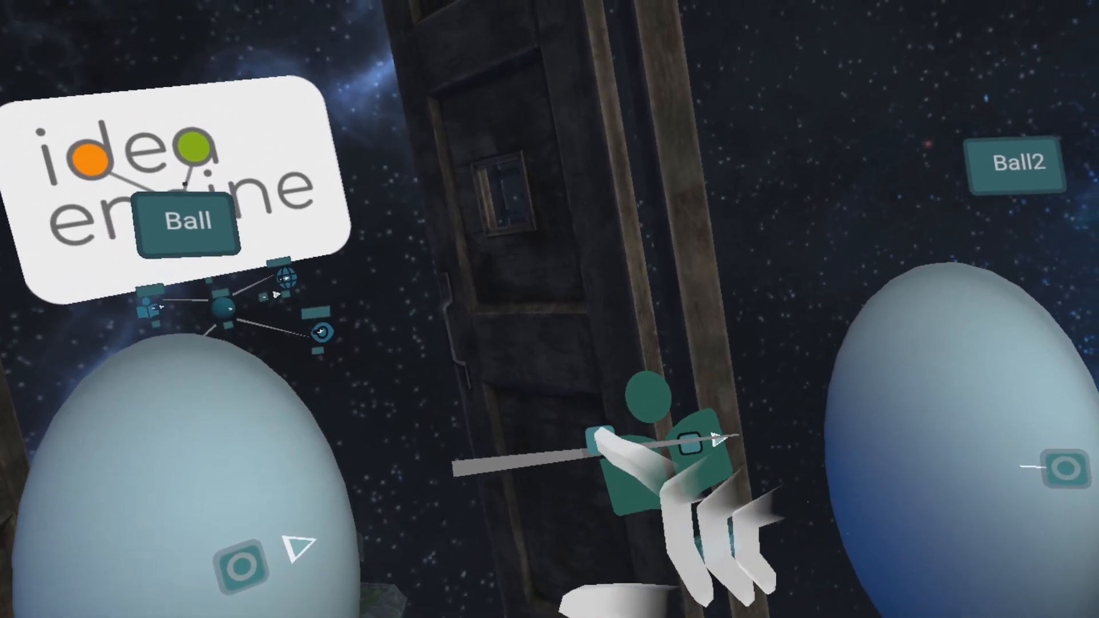
# Open the settings of the connection between Ball and Ball2 and toggle its Show line option
pyautogui.click(597, 434)
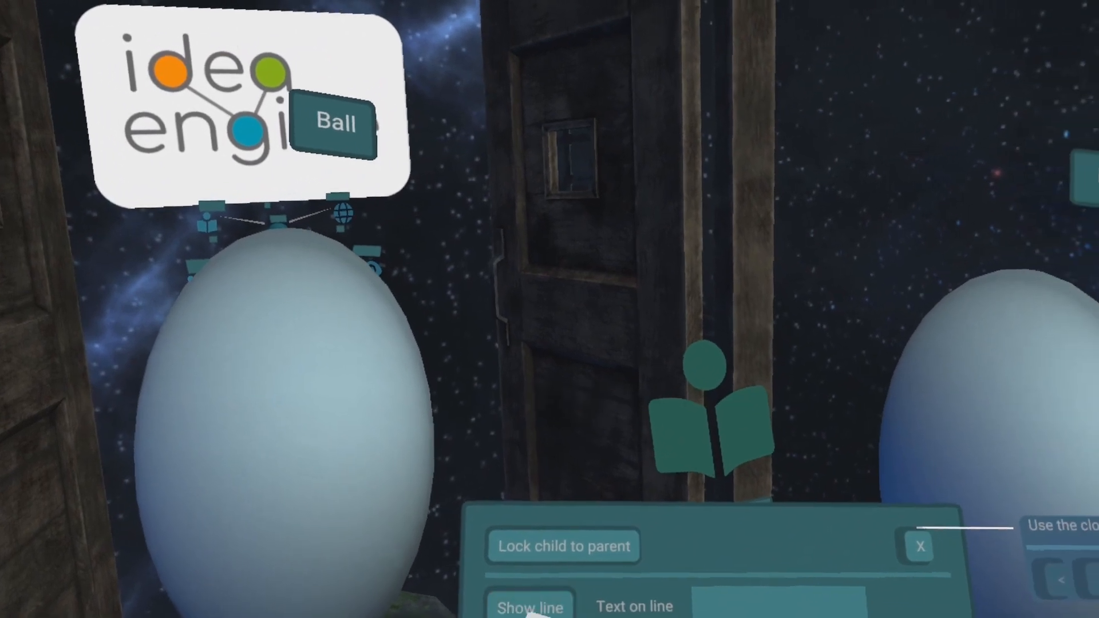
pyautogui.click(528, 607)
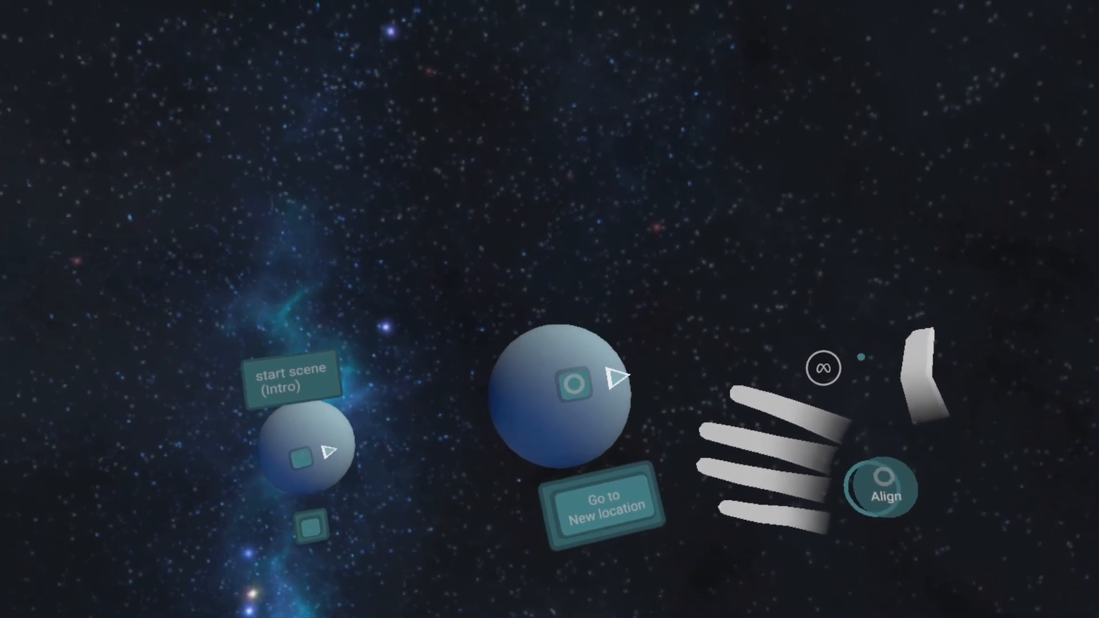
# Travel through the portal to the new location and rename that location node empty
pyautogui.click(627, 522)
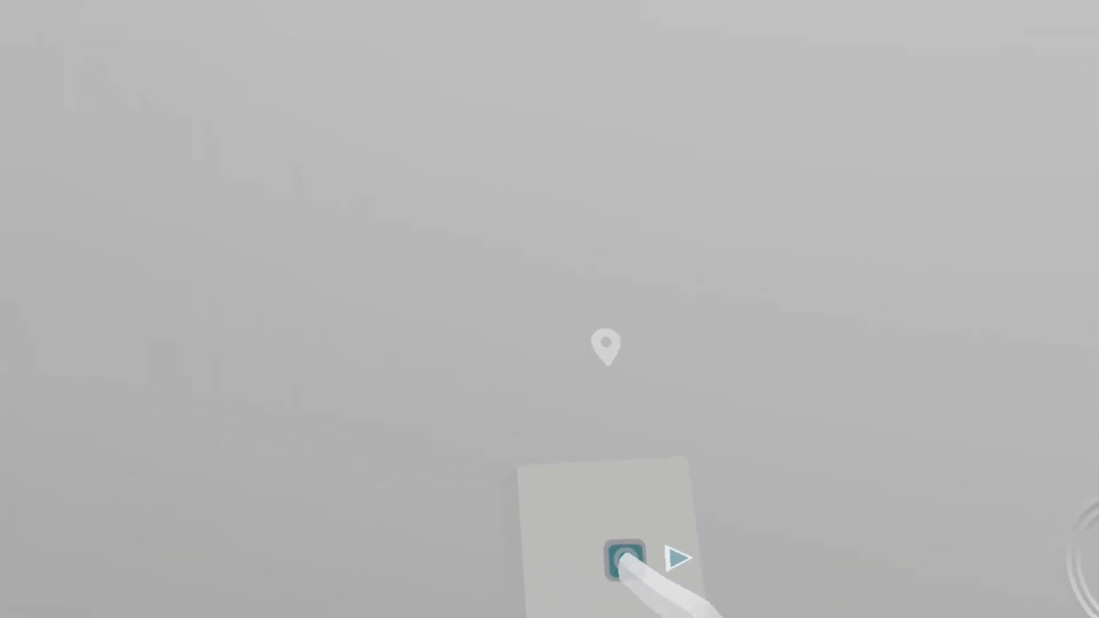
pyautogui.click(590, 481)
pyautogui.click(642, 463)
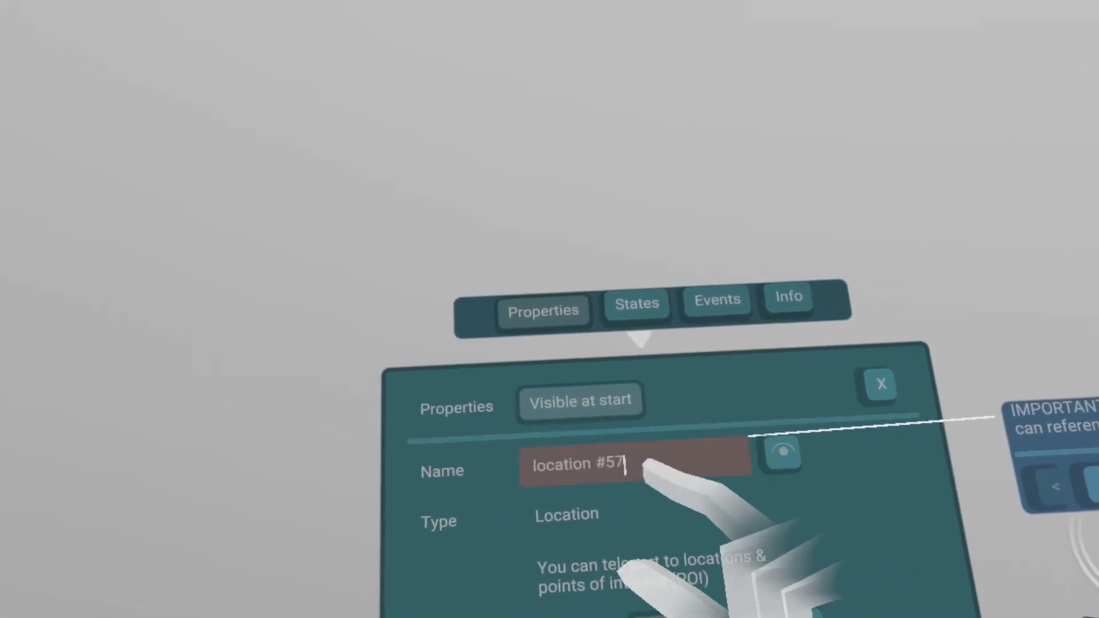
pyautogui.press('BackSpace')
pyautogui.press('BackSpace')
pyautogui.press('BackSpace')
pyautogui.press('BackSpace')
pyautogui.press('BackSpace')
pyautogui.press('BackSpace')
pyautogui.press('BackSpace')
pyautogui.press('BackSpace')
pyautogui.press('BackSpace')
pyautogui.press('BackSpace')
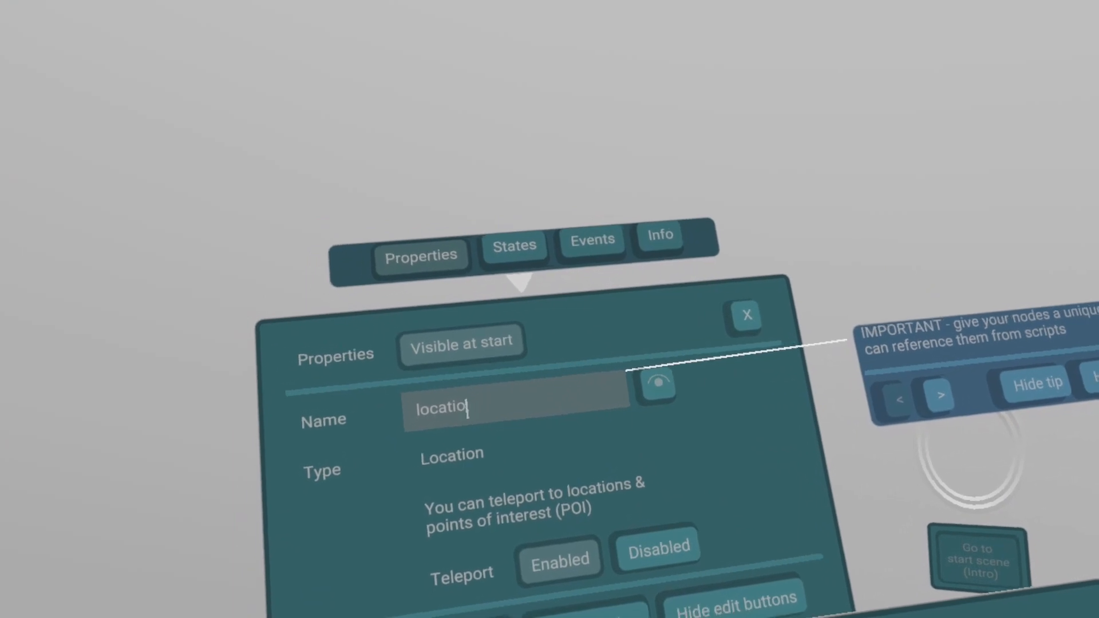
pyautogui.press('BackSpace')
pyautogui.press('BackSpace')
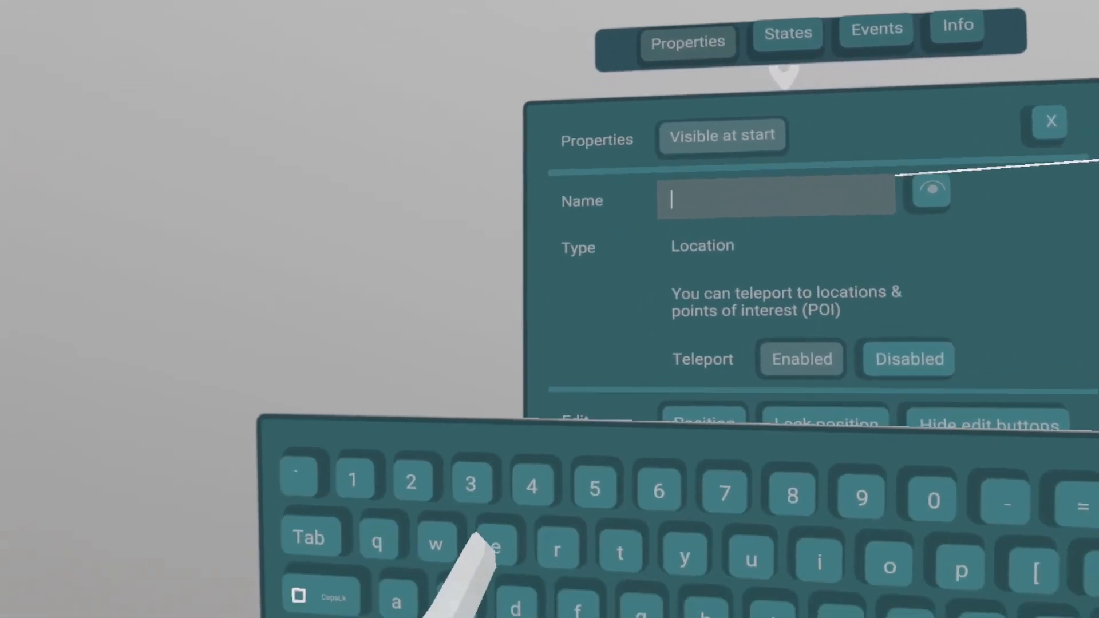
pyautogui.write('emlty')
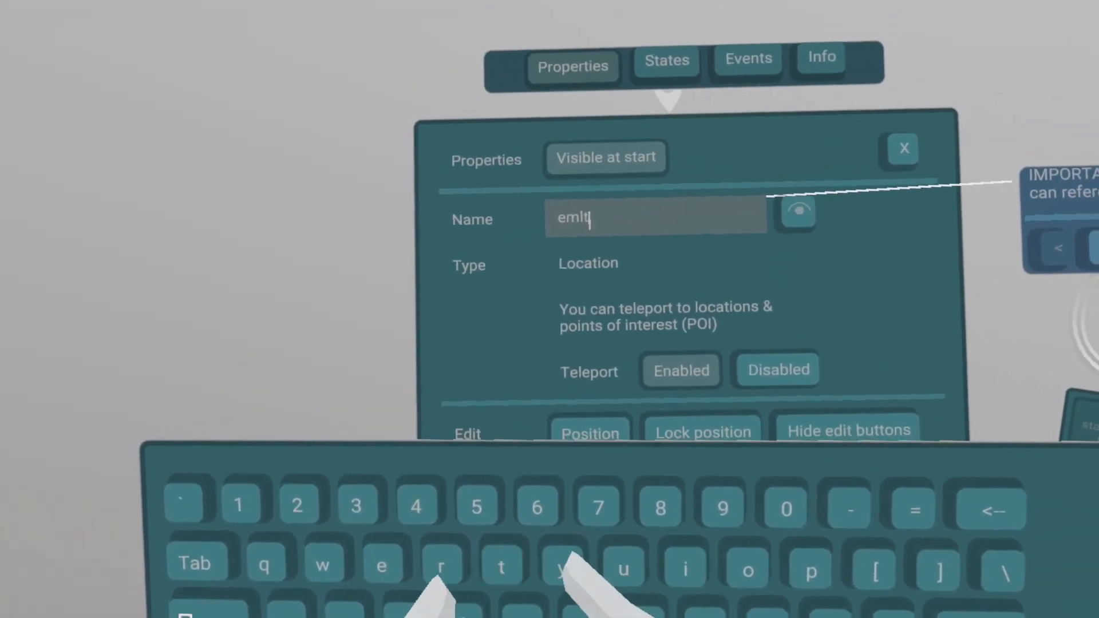
pyautogui.press('BackSpace')
pyautogui.press('BackSpace')
pyautogui.press('BackSpace')
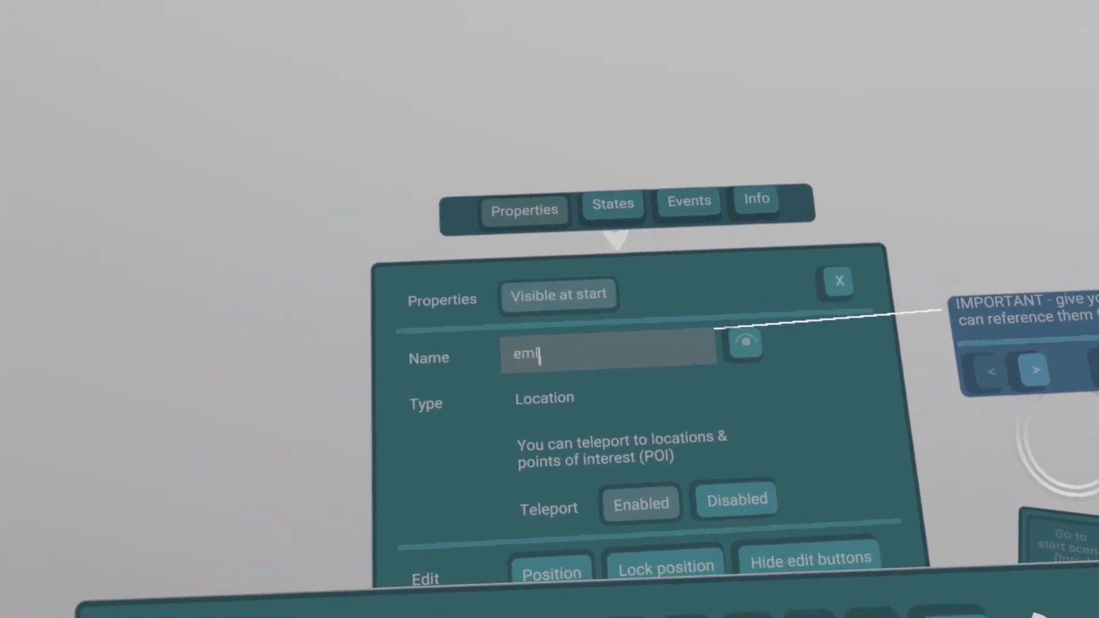
pyautogui.write('pty')
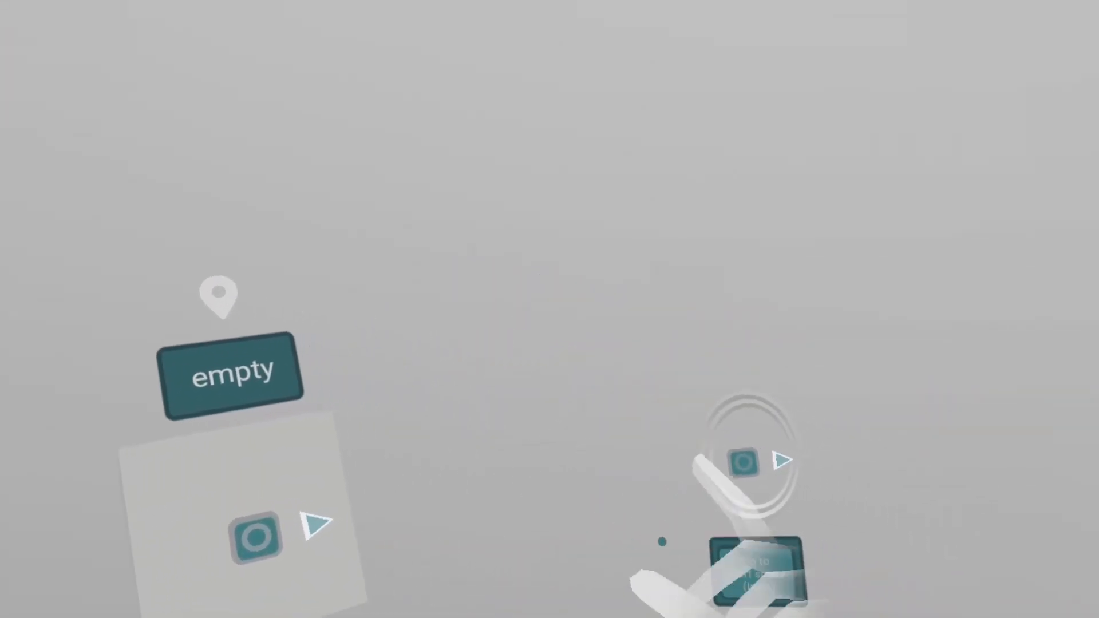
# Return to the start scene (Intro) and move the portal sphere leading to empty farther from the start scene sphere
pyautogui.click(681, 487)
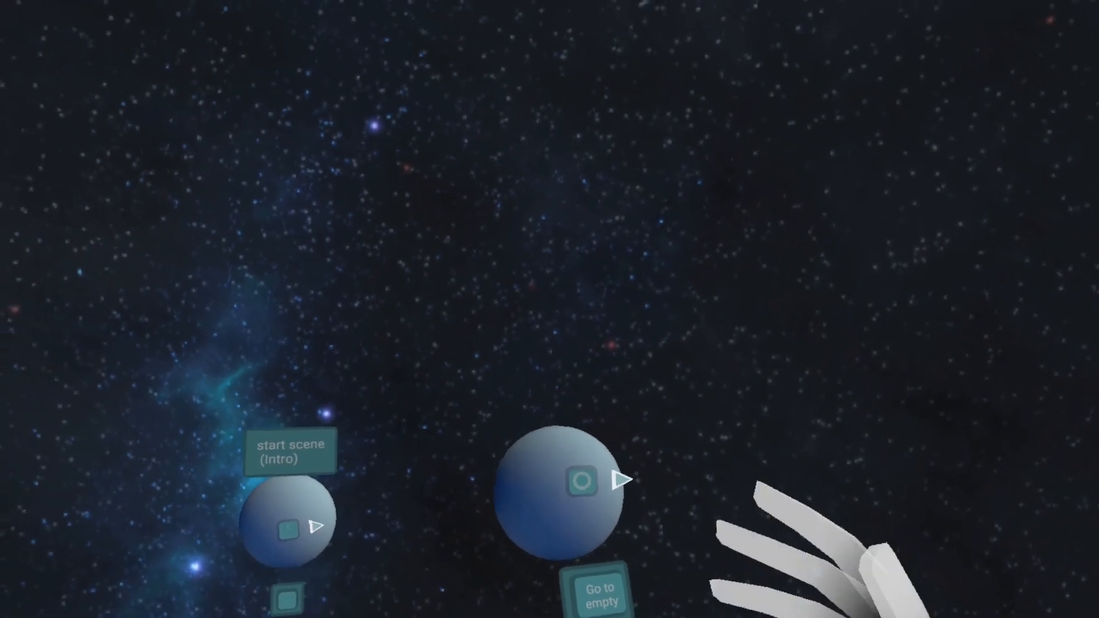
pyautogui.moveTo(555, 527); pyautogui.dragTo(642, 419)
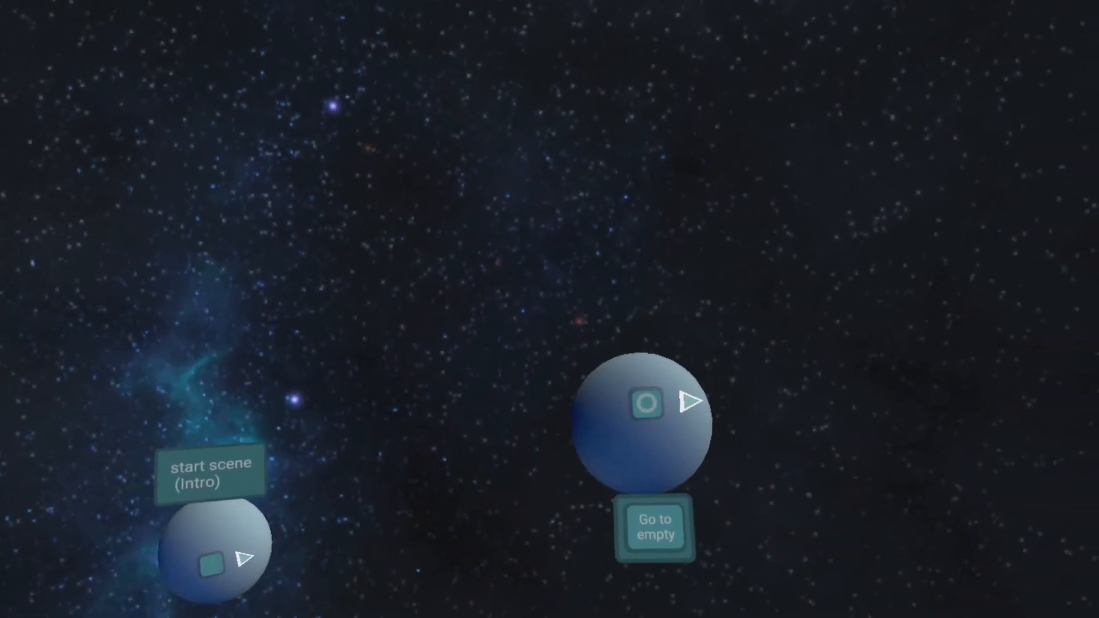